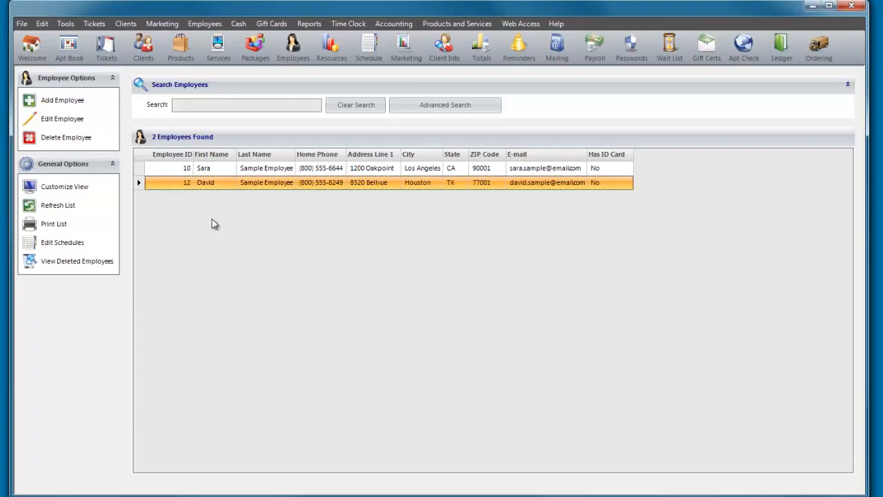
Add a new employee and restrict the services this employee can perform to Sample service 2.
{"action": "left_click", "coordinate": [64, 102]}
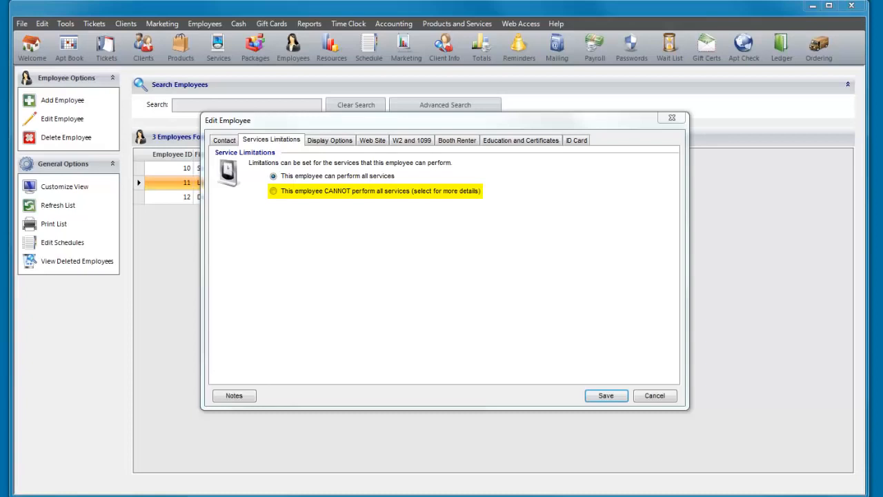
{"action": "left_click", "coordinate": [273, 191]}
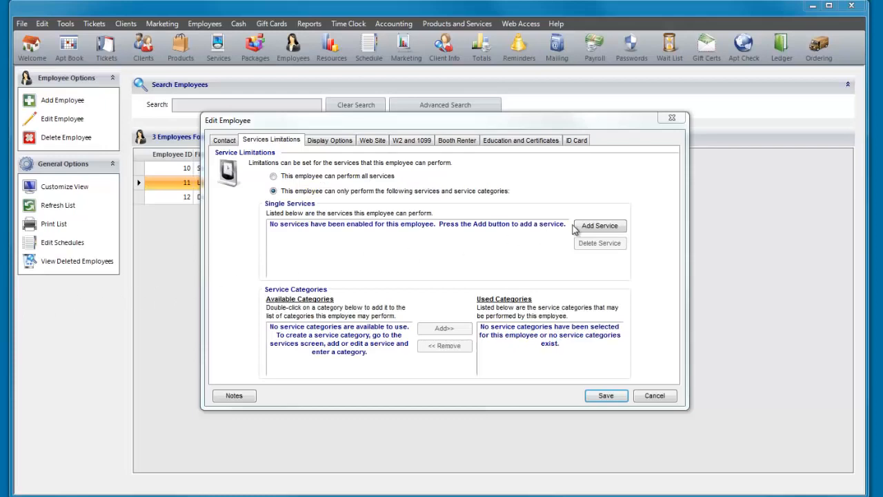
{"action": "left_click", "coordinate": [589, 228]}
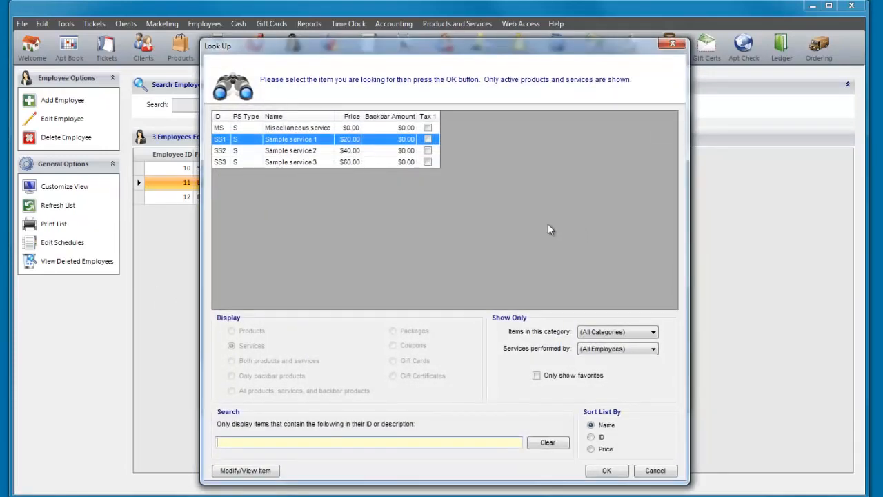
{"action": "left_click", "coordinate": [301, 151]}
{"action": "left_click", "coordinate": [607, 470]}
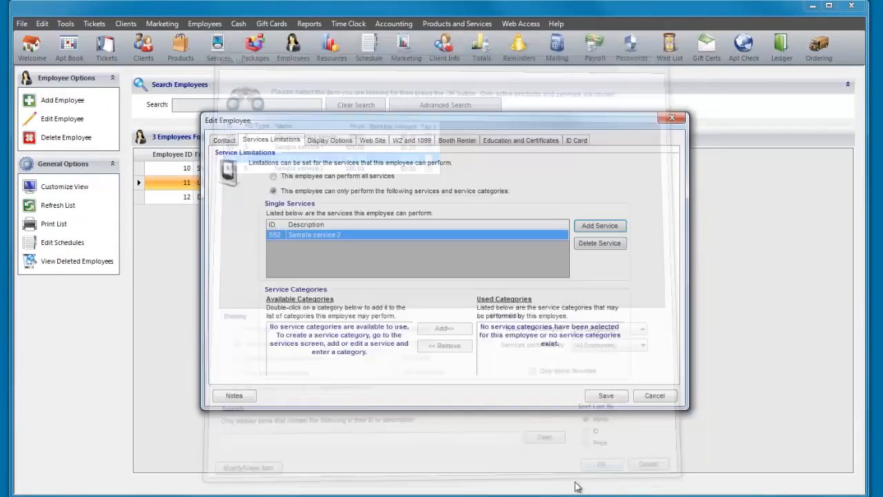
Hide the new employee from the Appointment Book and the Ticket Search feature, and save the employee record.
{"action": "left_click", "coordinate": [330, 139]}
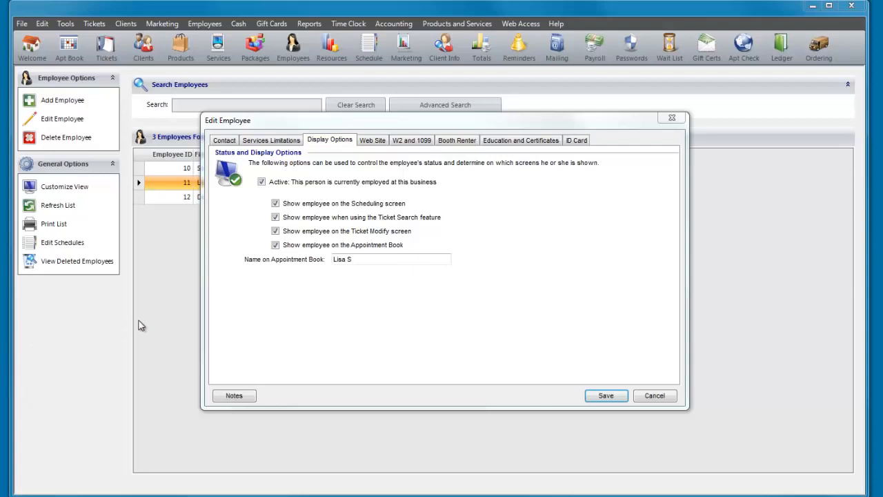
{"action": "left_click", "coordinate": [275, 245]}
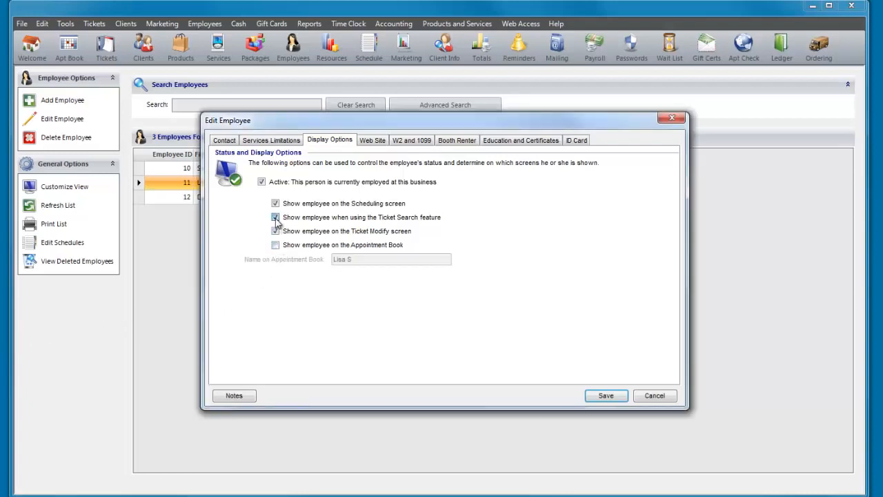
{"action": "left_click", "coordinate": [275, 218]}
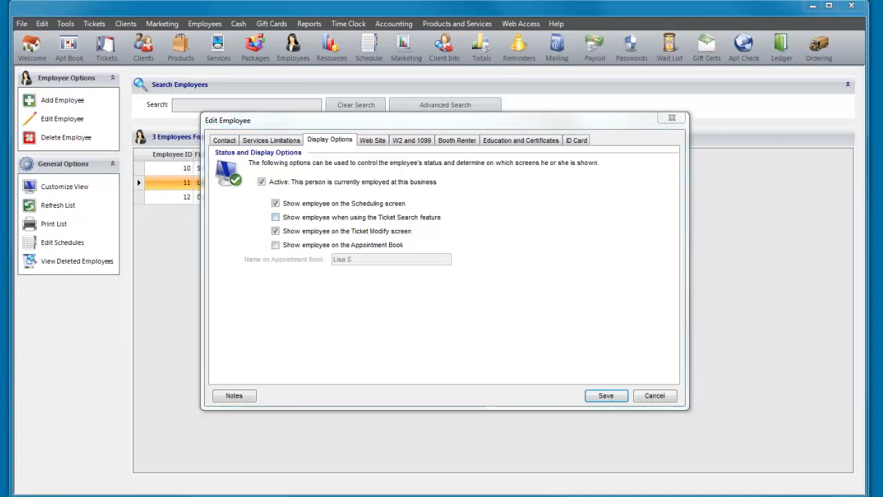
{"action": "left_click", "coordinate": [602, 402]}
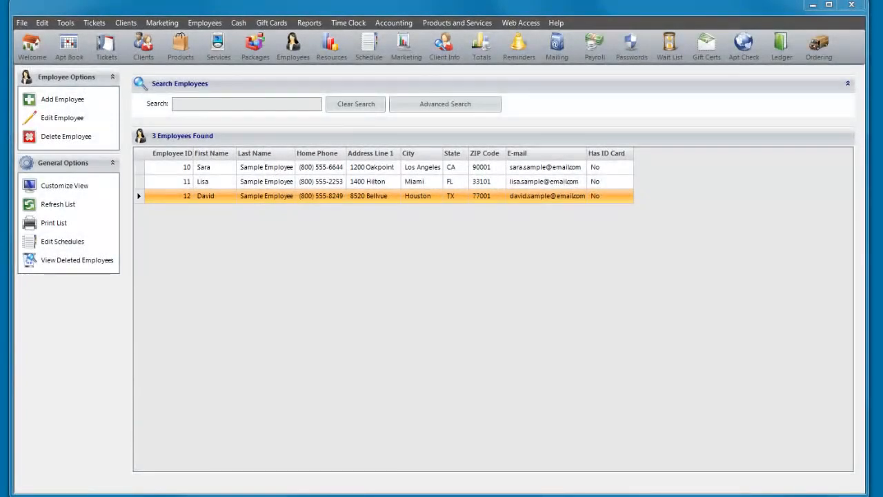
In the employee schedule, set the newly added employee as working from 9:00 AM to 5:00 PM on 3/5/2013.
{"action": "left_click", "coordinate": [358, 54]}
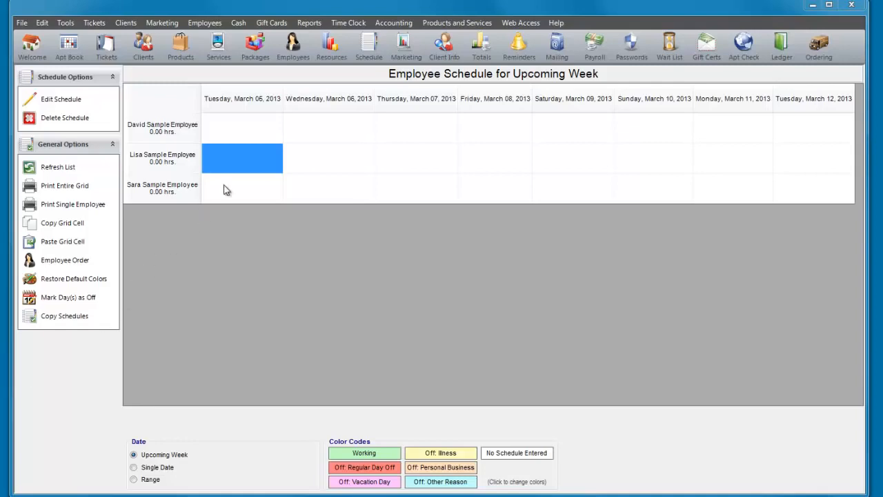
{"action": "double_click", "coordinate": [237, 160]}
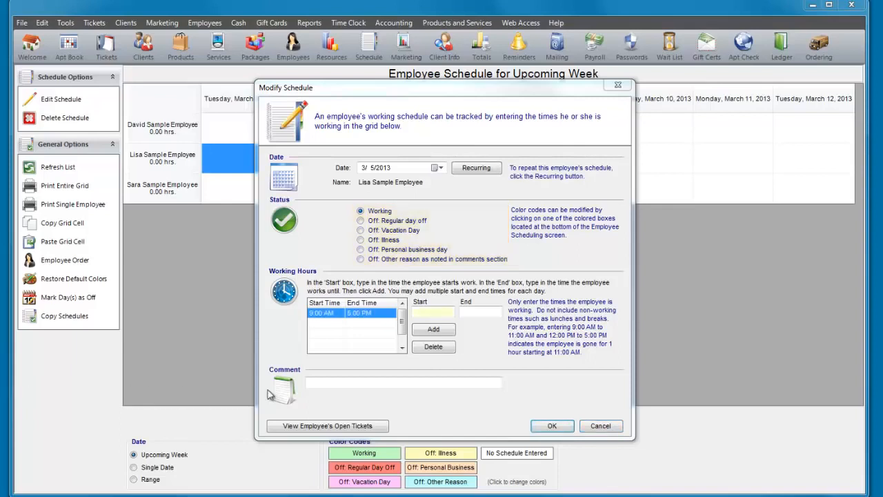
{"action": "left_click", "coordinate": [551, 426]}
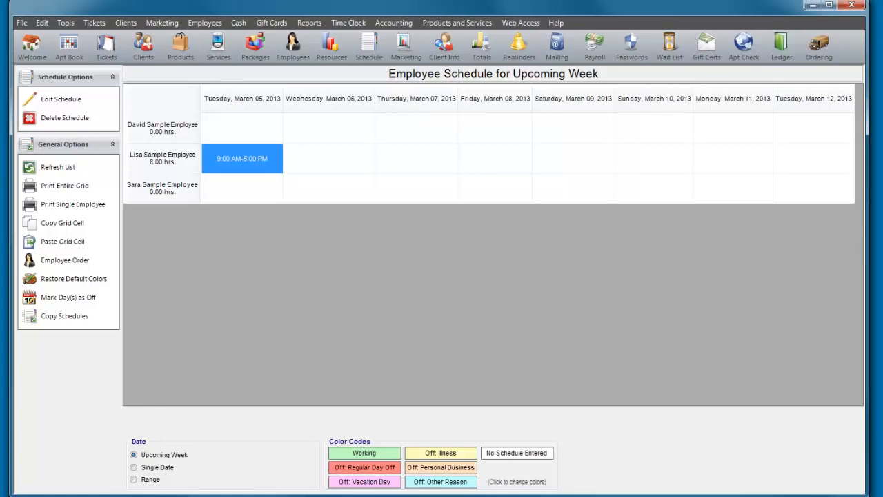
Set up a weekly recurring schedule for the same employee starting 3/6/2013, repeating every week on Tuesday through Saturday.
{"action": "left_click", "coordinate": [319, 170]}
{"action": "double_click", "coordinate": [319, 170]}
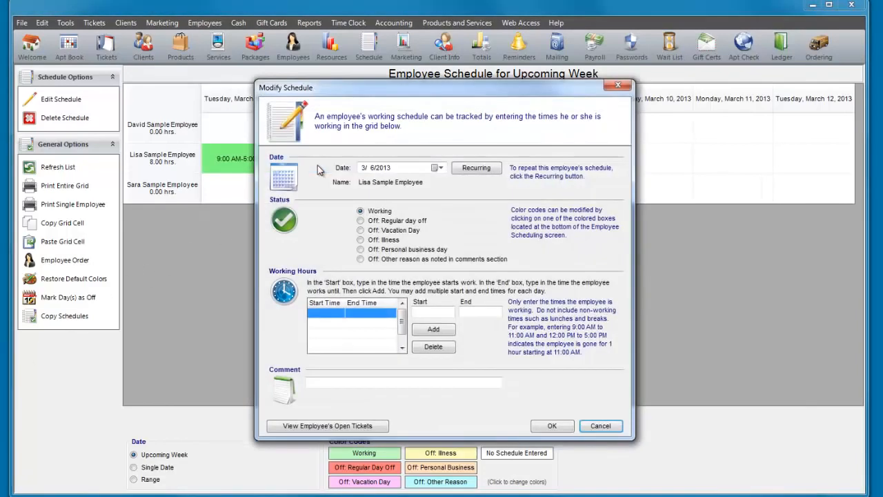
{"action": "left_click", "coordinate": [463, 170]}
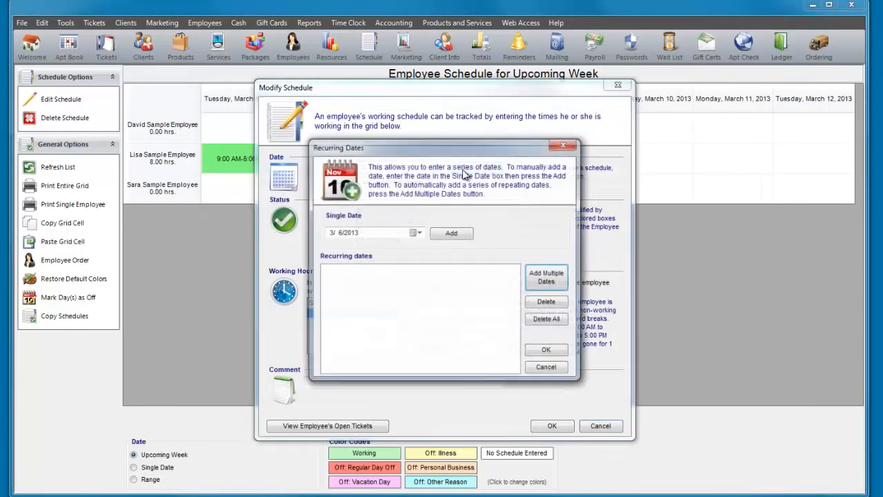
{"action": "left_click", "coordinate": [547, 278]}
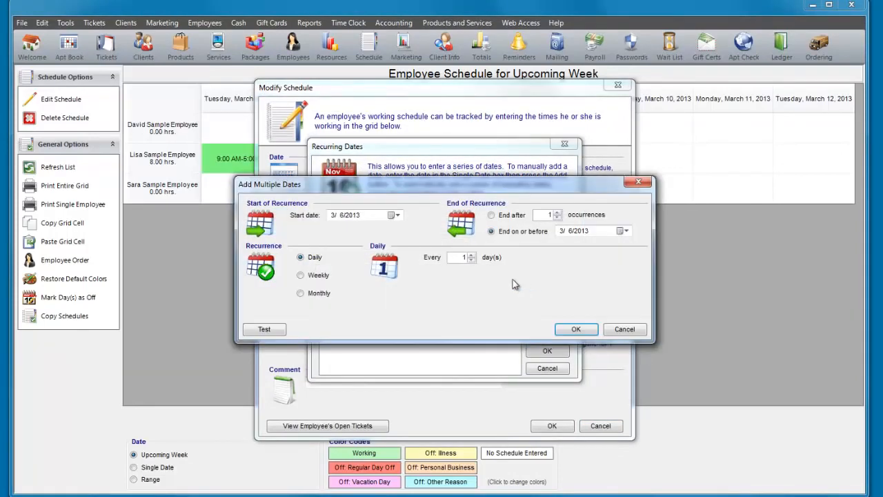
{"action": "left_click", "coordinate": [301, 276]}
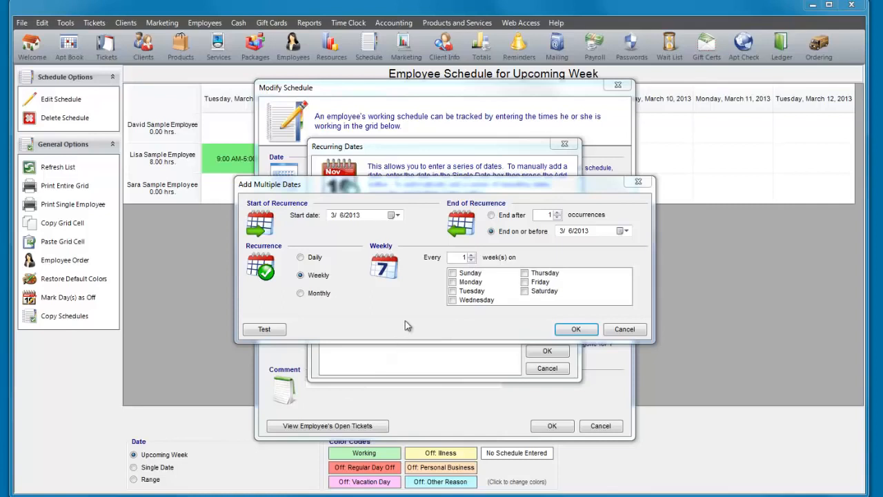
{"action": "left_click", "coordinate": [453, 291]}
{"action": "left_click", "coordinate": [453, 300]}
{"action": "left_click", "coordinate": [524, 273]}
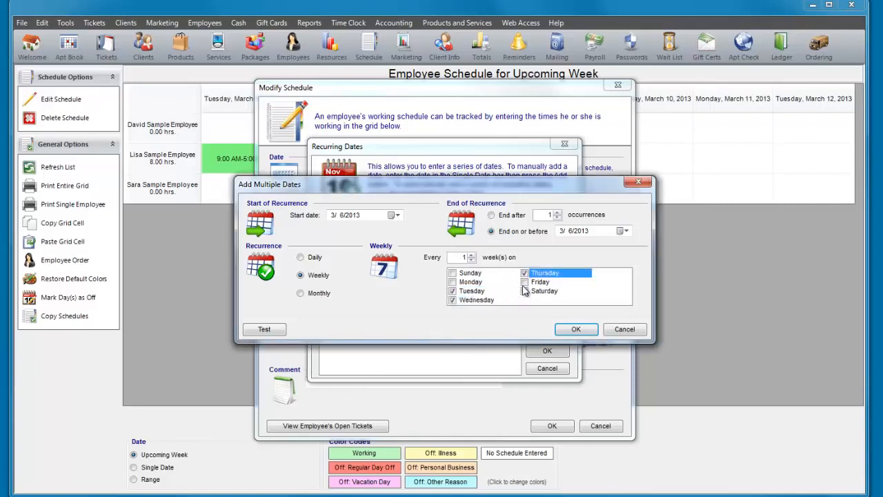
{"action": "left_click", "coordinate": [525, 282]}
{"action": "left_click", "coordinate": [525, 291]}
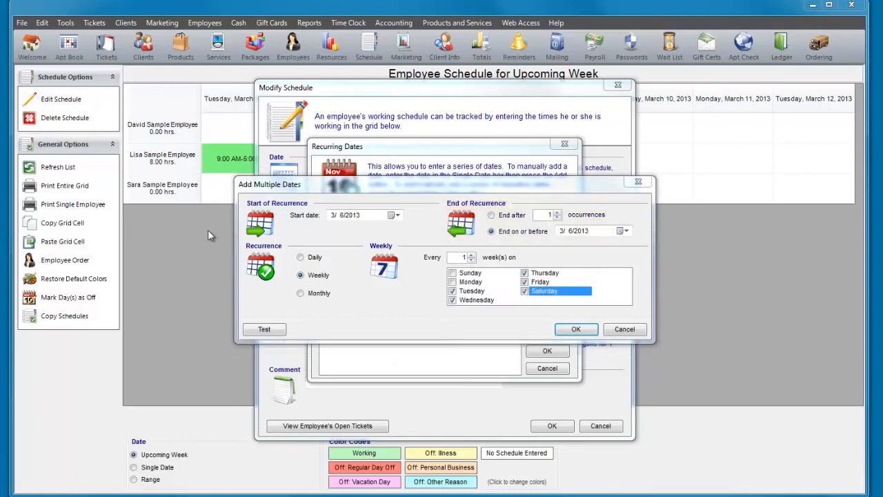
Set the recurrence to end on or before 6/6/2013 and accept the recurring dates.
{"action": "left_click", "coordinate": [561, 231]}
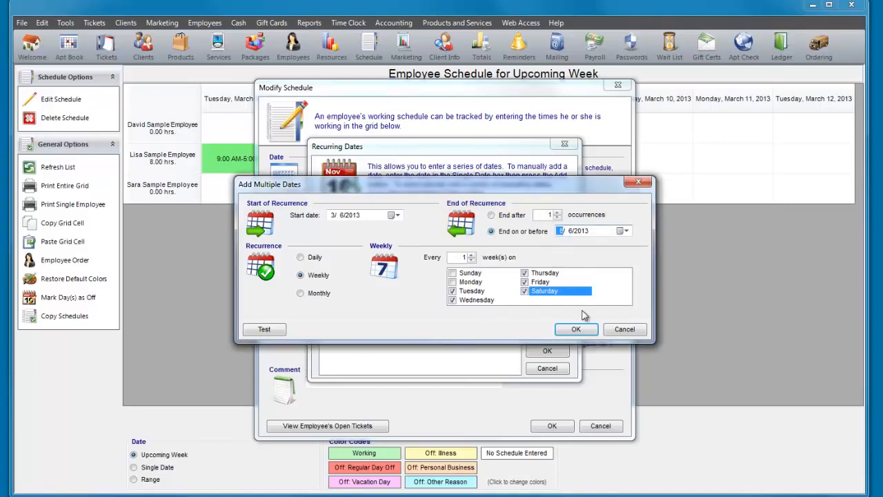
{"action": "left_click", "coordinate": [574, 330]}
{"action": "left_click", "coordinate": [560, 352]}
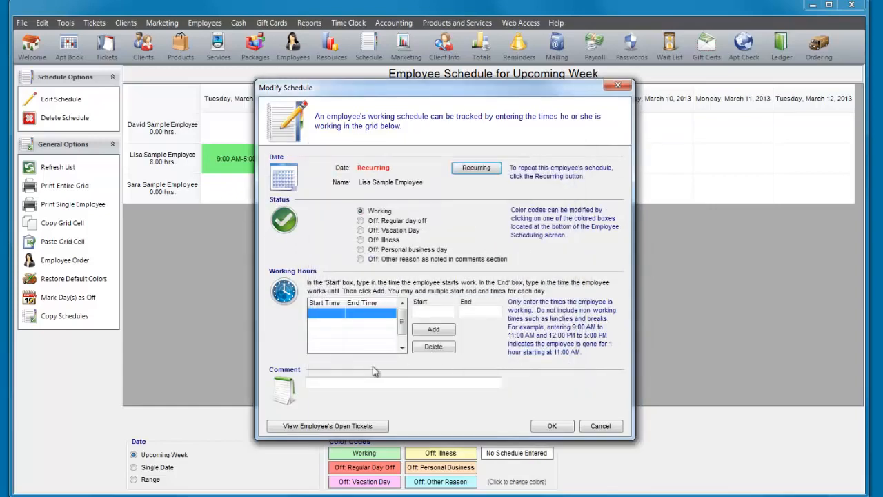
Add working hours of 9:00 AM to 5:00 PM for the recurring dates and save the schedule.
{"action": "left_click", "coordinate": [471, 314]}
{"action": "type", "text": "5:00 PM"}
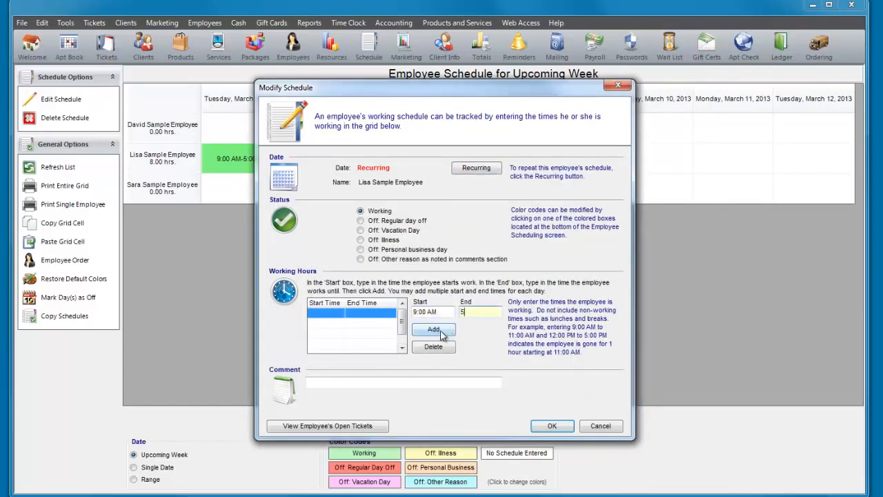
{"action": "left_click", "coordinate": [441, 330]}
{"action": "left_click", "coordinate": [552, 425]}
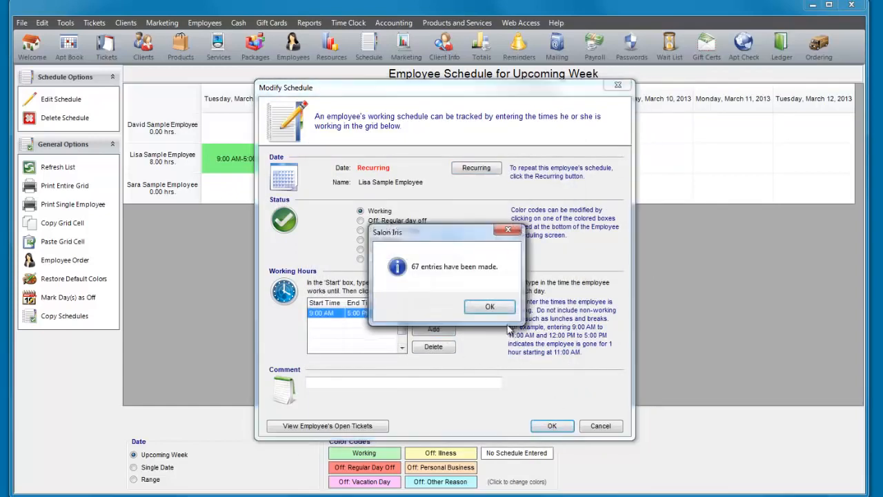
{"action": "left_click", "coordinate": [498, 307]}
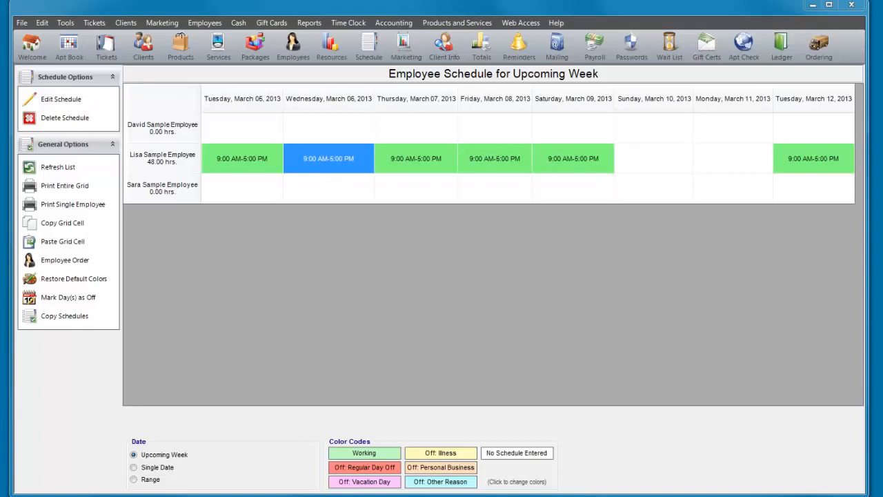
Copy the scheduled employee's schedule from March 5, 2013 to June 5, 2013 to the other two employees.
{"action": "left_click", "coordinate": [64, 317]}
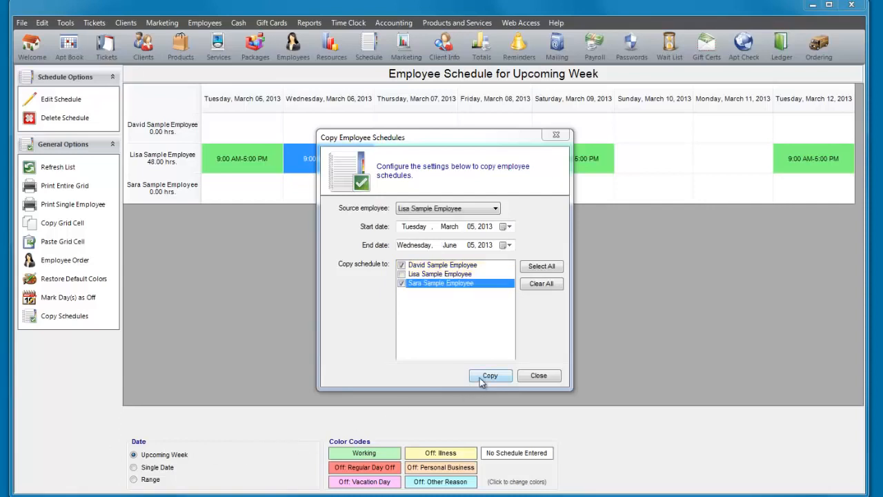
{"action": "left_click", "coordinate": [479, 378]}
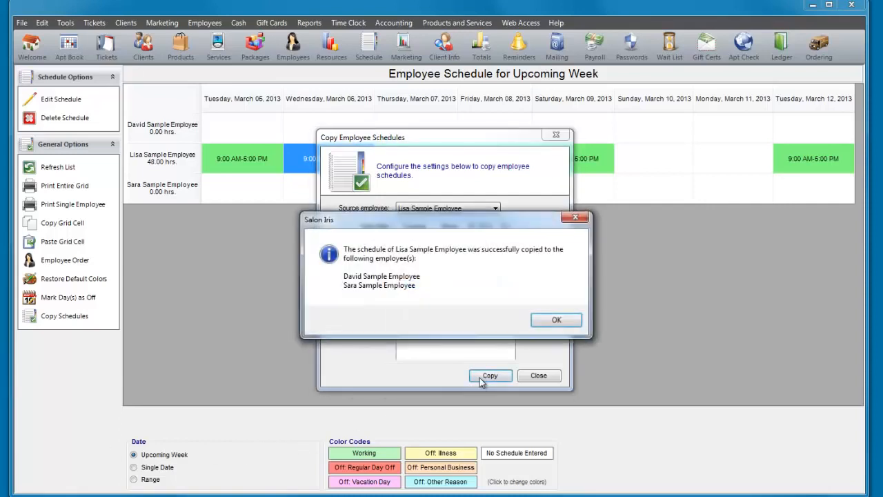
{"action": "left_click", "coordinate": [549, 322]}
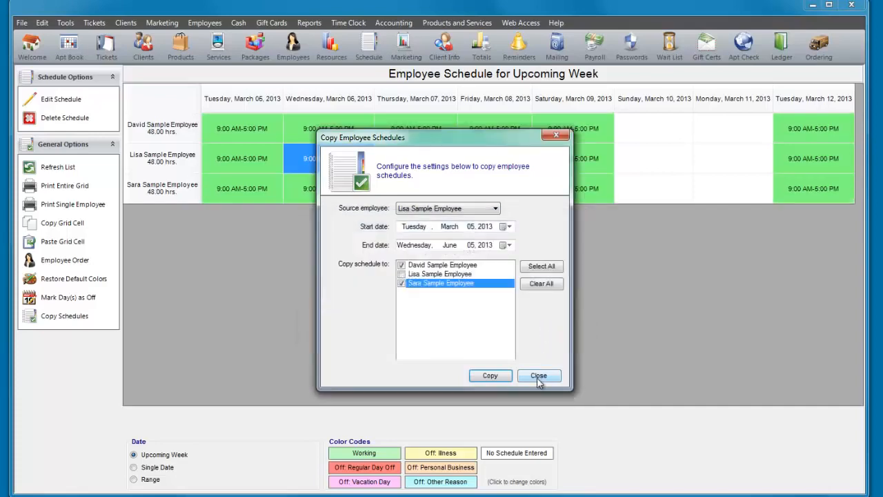
{"action": "left_click", "coordinate": [537, 376]}
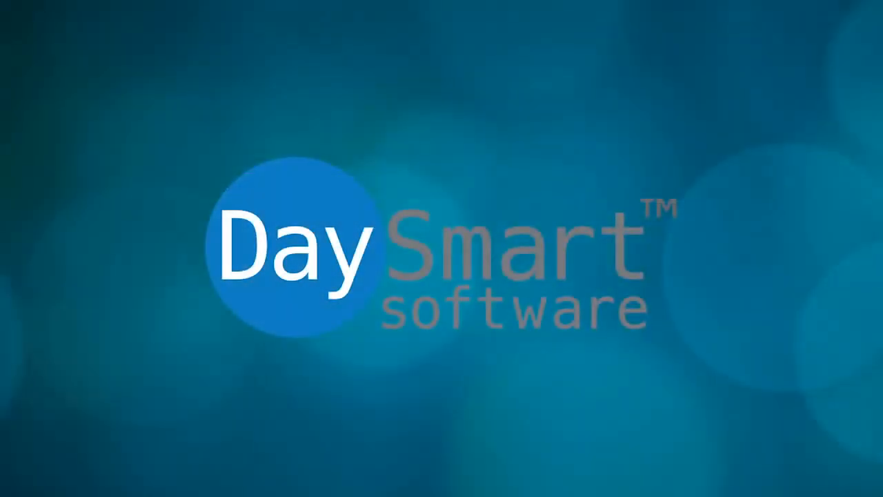